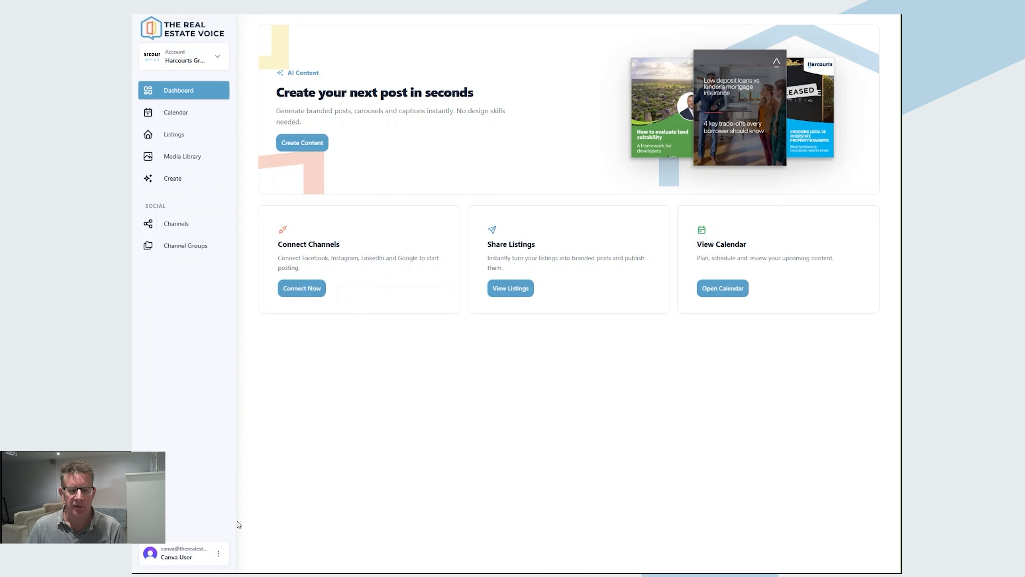
Step: Open the account's automation posting rules
left_click(220, 552)
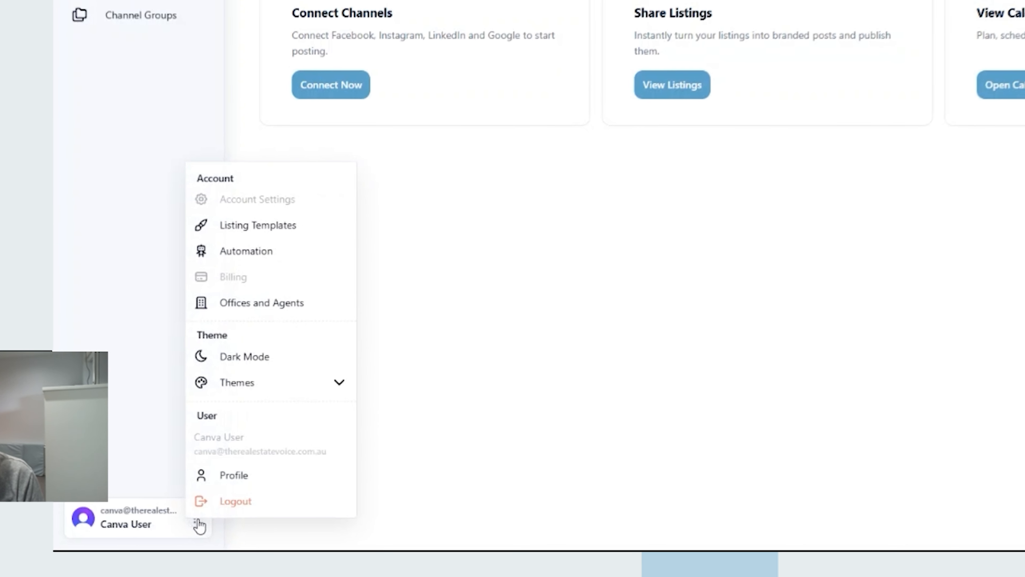
left_click(218, 244)
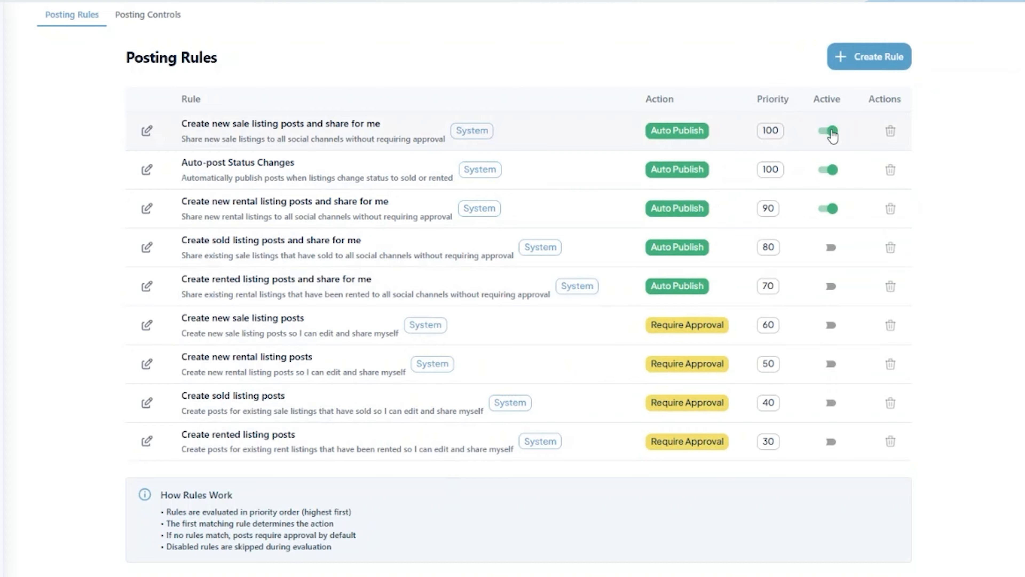
Step: Deactivate the auto-publish rules for new sale listings, status changes and new rental listings
left_click(832, 131)
left_click(829, 169)
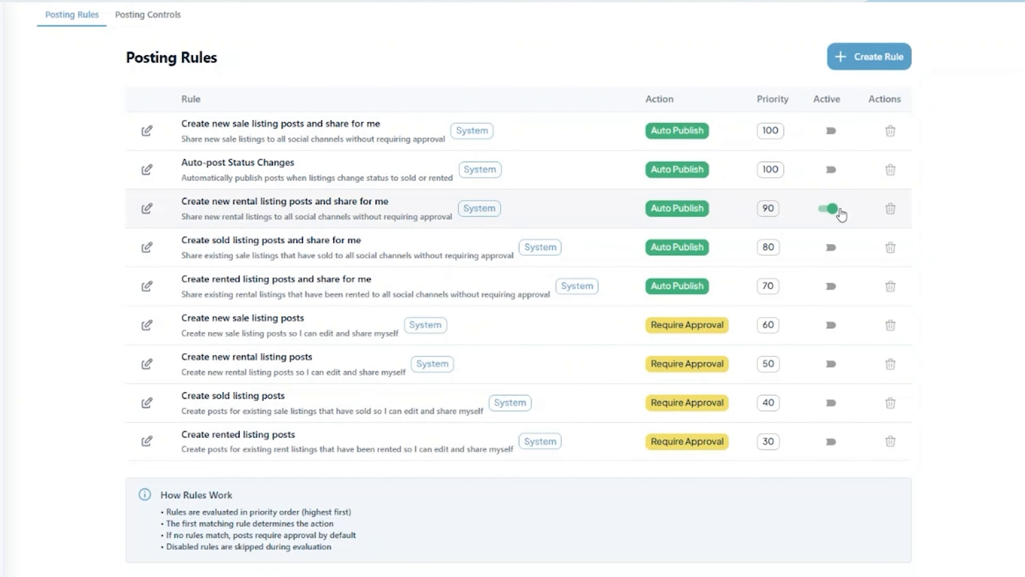
left_click(823, 206)
Step: Reactivate the auto-publish rules for new sale listings, status changes and new rental listings
left_click(825, 131)
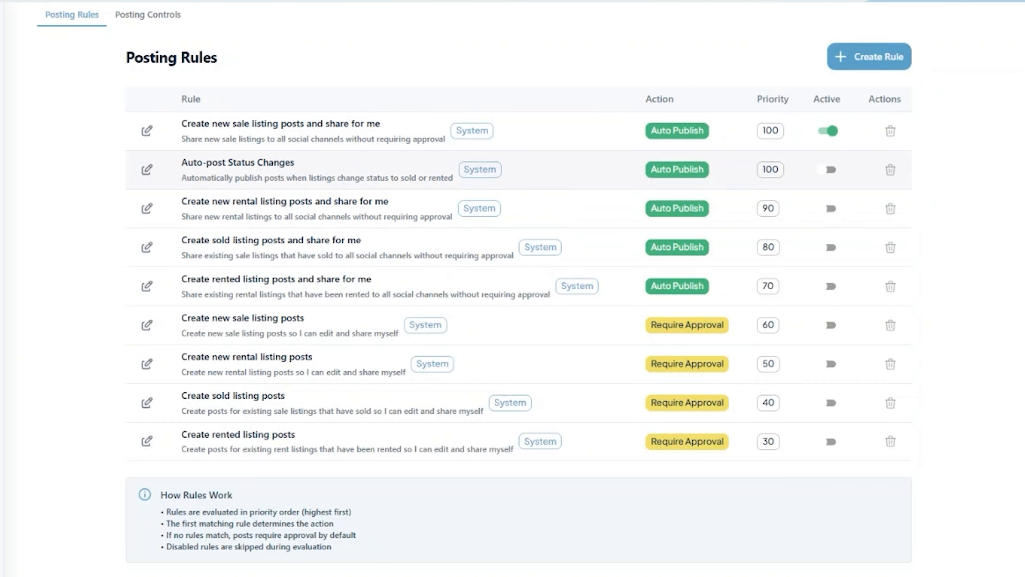
left_click(825, 170)
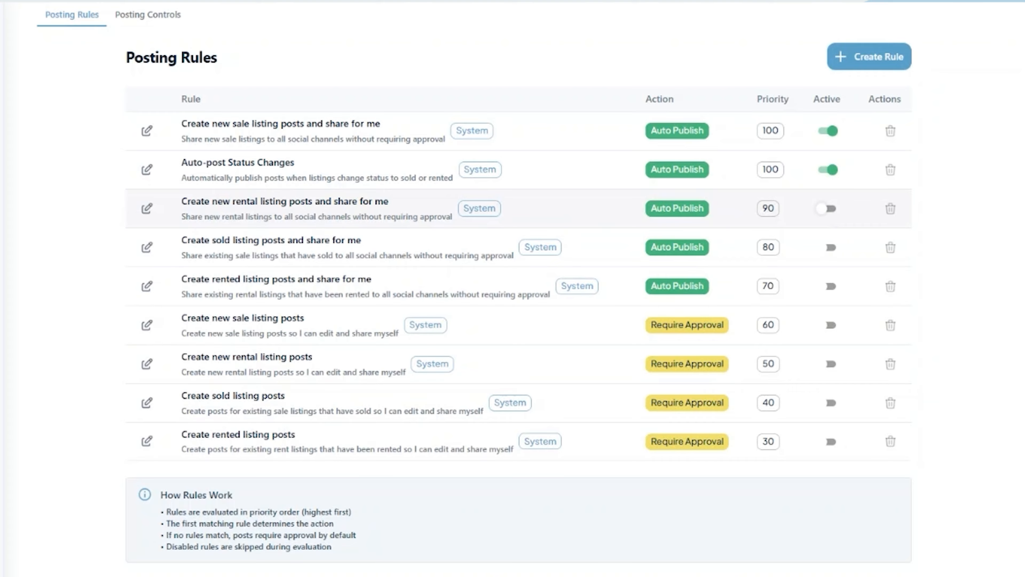
left_click(827, 208)
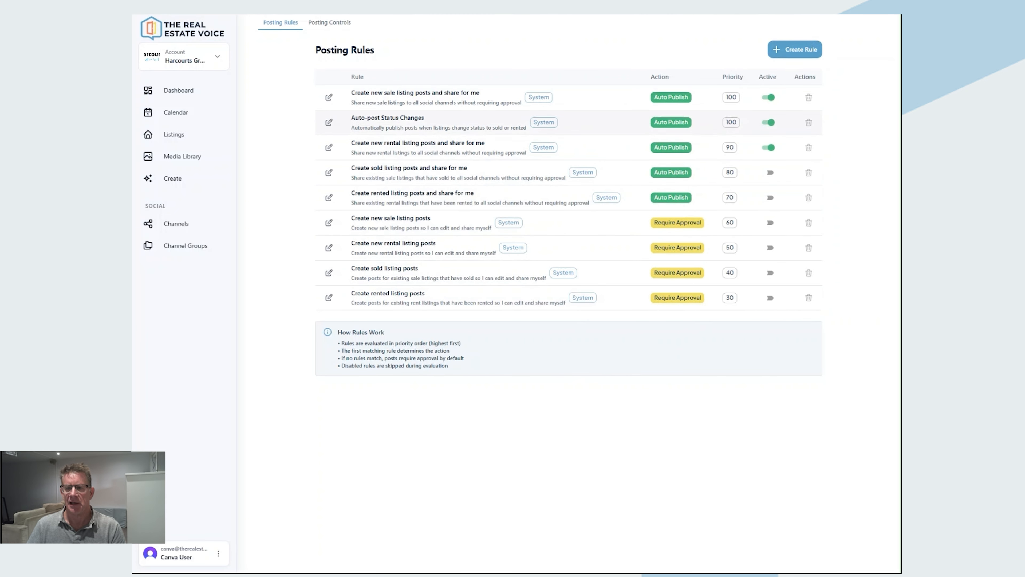
Step: Create a new posting rule named "Office Listings" with the description "New Sale listings"
left_click(794, 49)
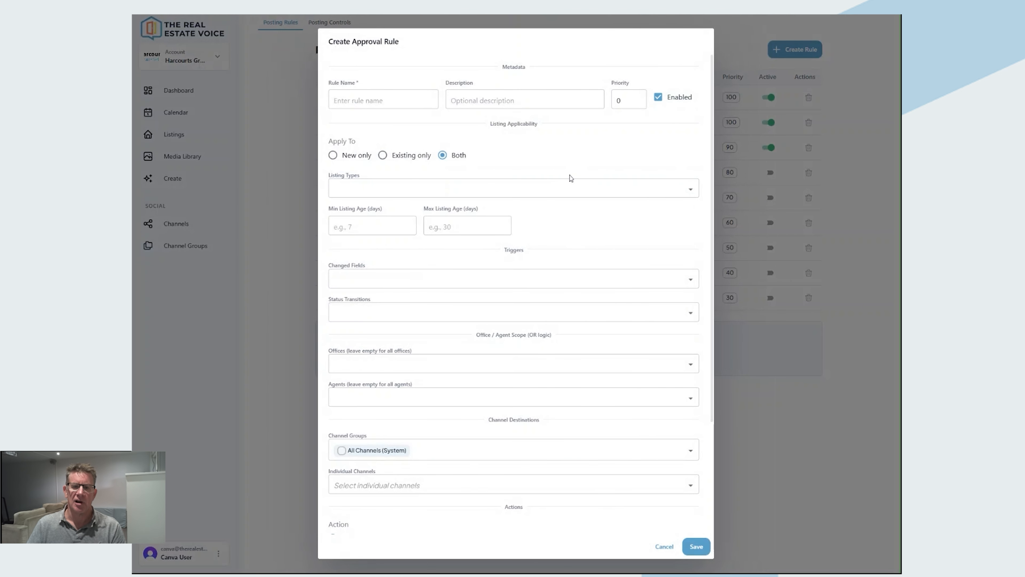
left_click(398, 101)
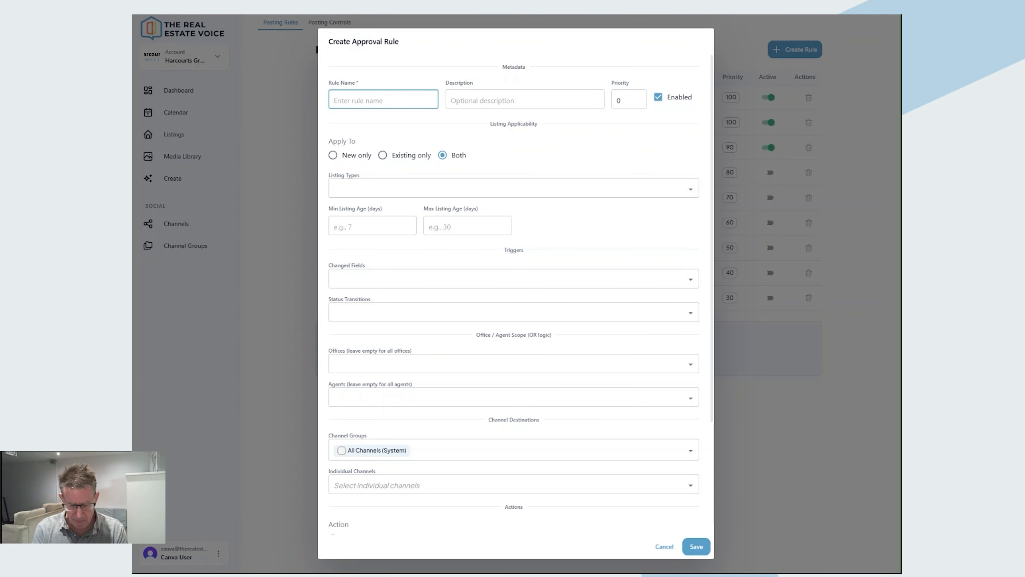
type("Office Li")
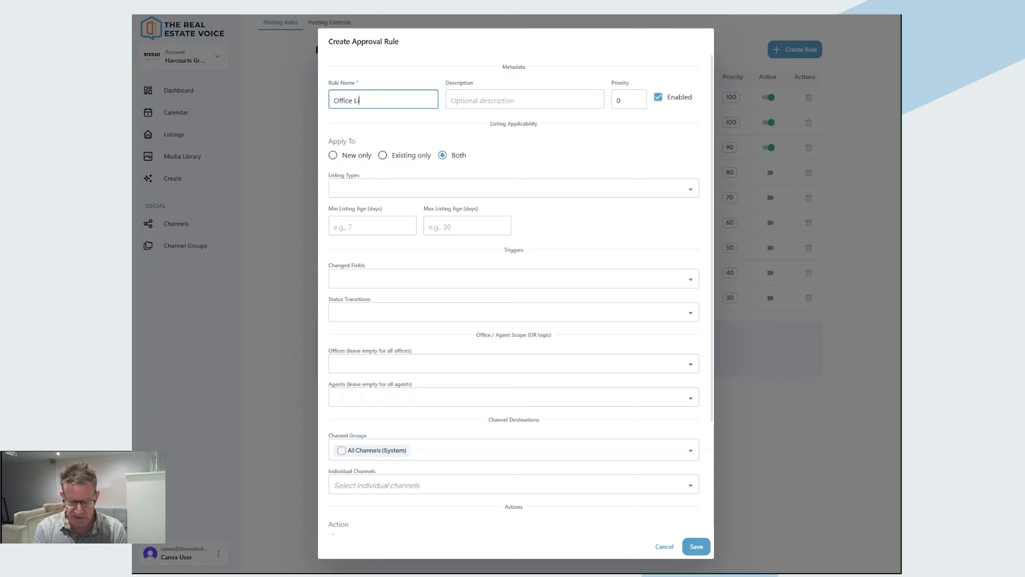
type("stings")
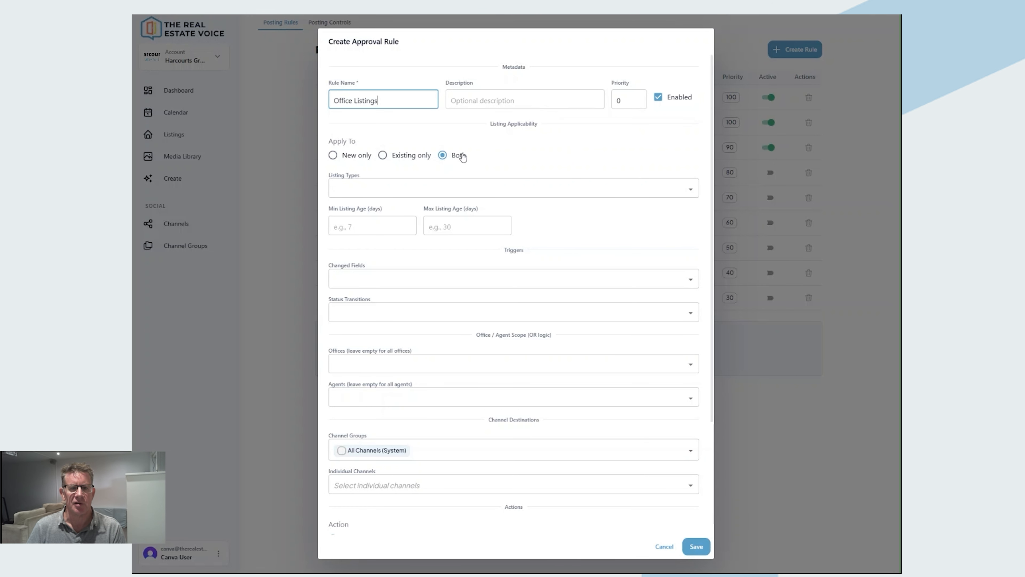
left_click(472, 100)
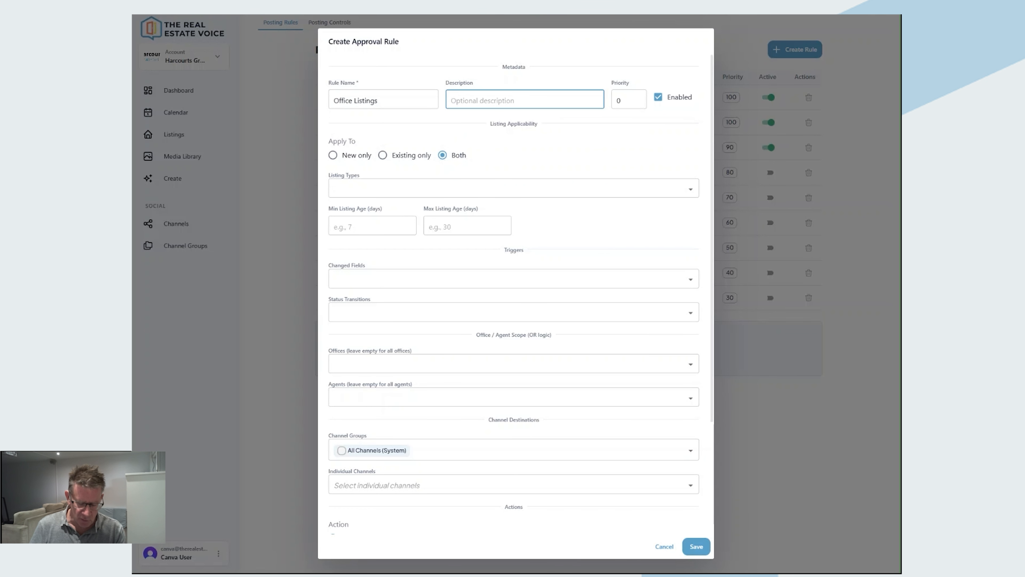
type("Sale ")
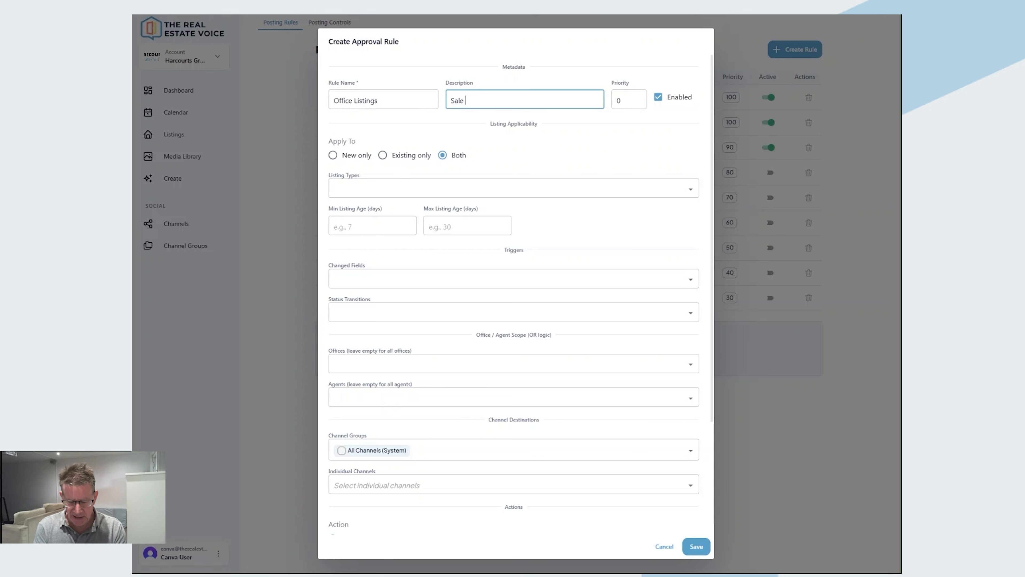
type("listings")
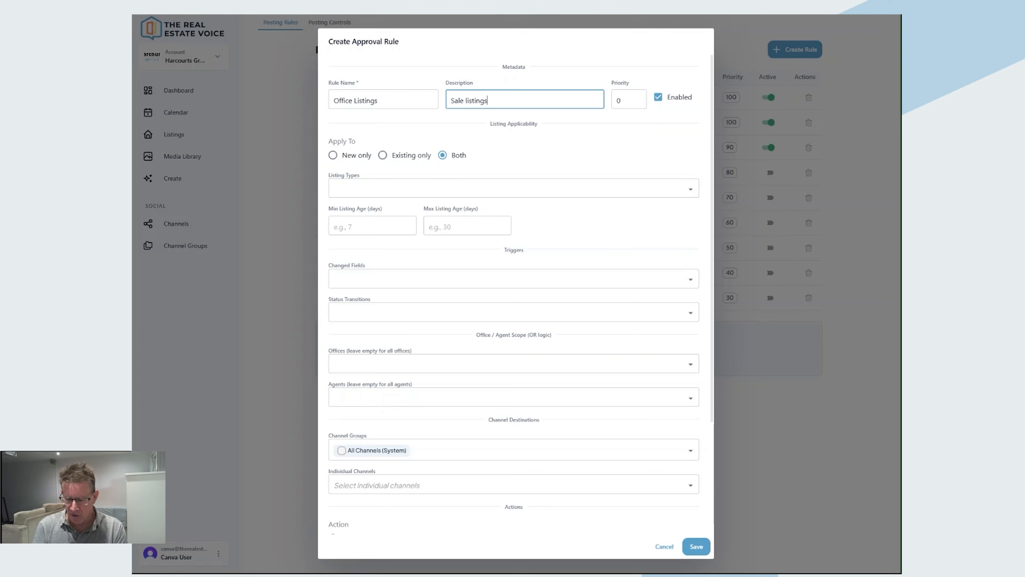
type("New")
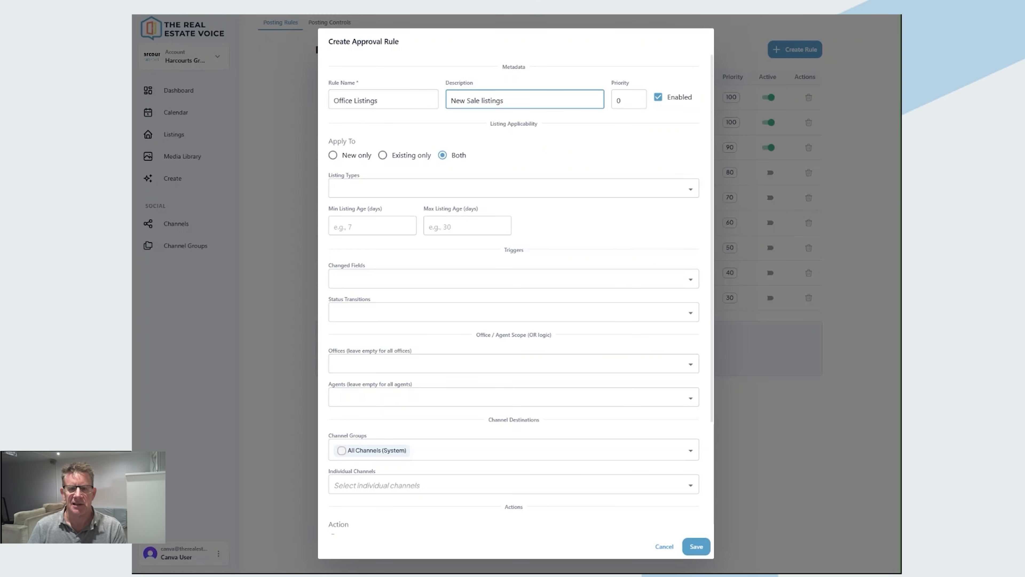
Step: Apply the rule to new listings only and set its listing type to Sale
left_click(335, 157)
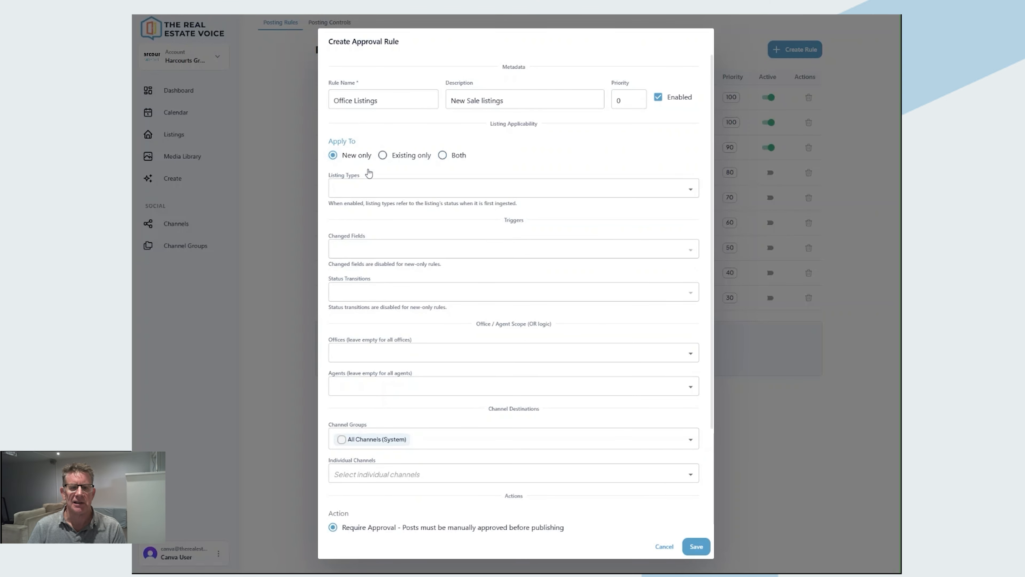
left_click(367, 196)
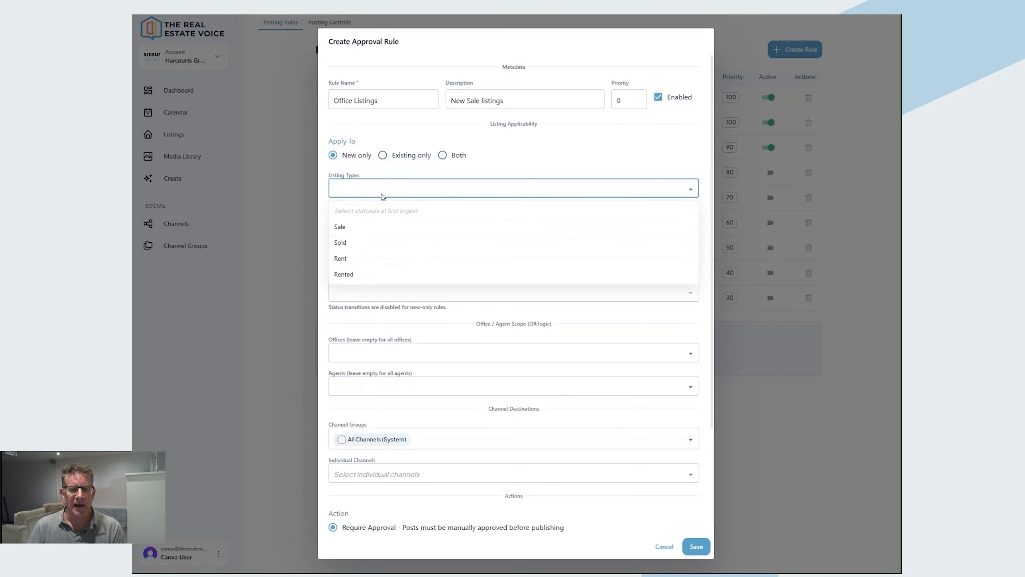
left_click(342, 225)
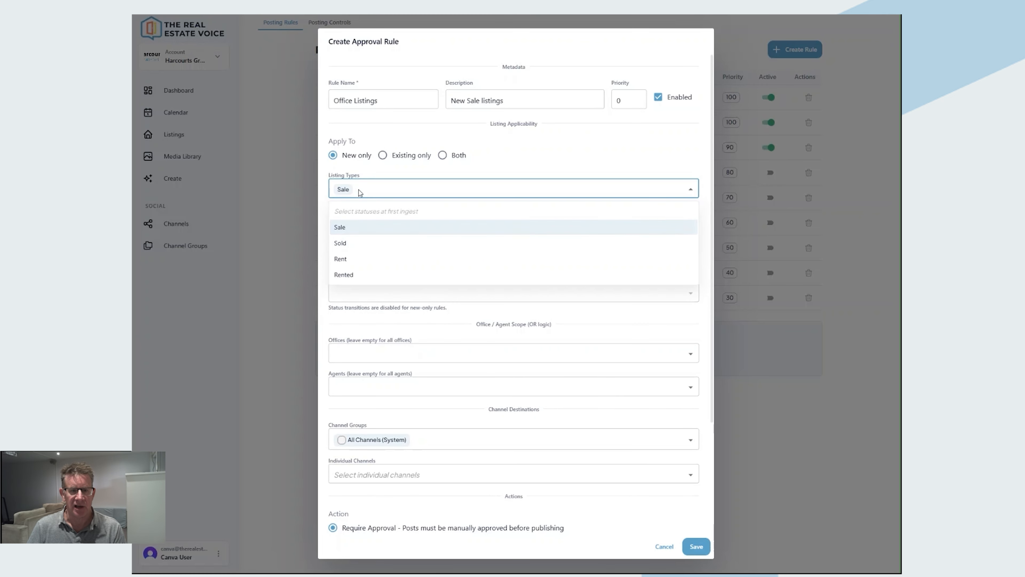
left_click(518, 153)
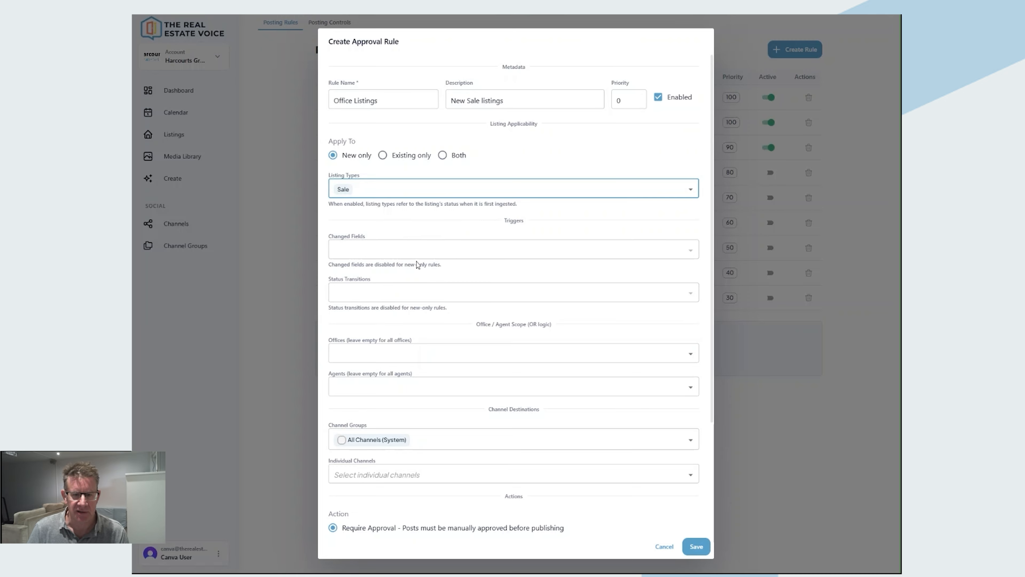
Step: Limit the rule's office scope to Harcourts Greater Melton
left_click(383, 356)
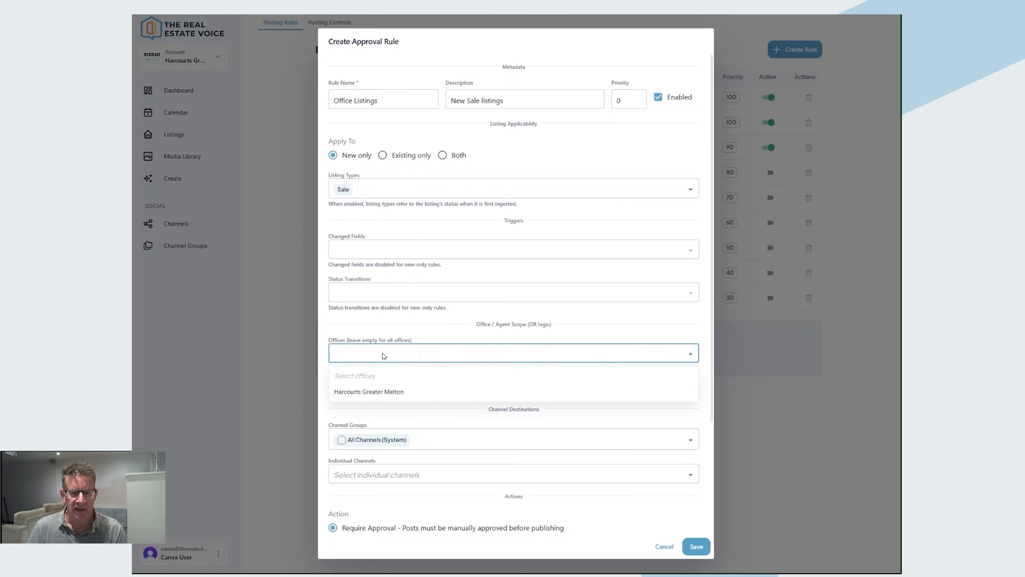
left_click(381, 391)
left_click(404, 355)
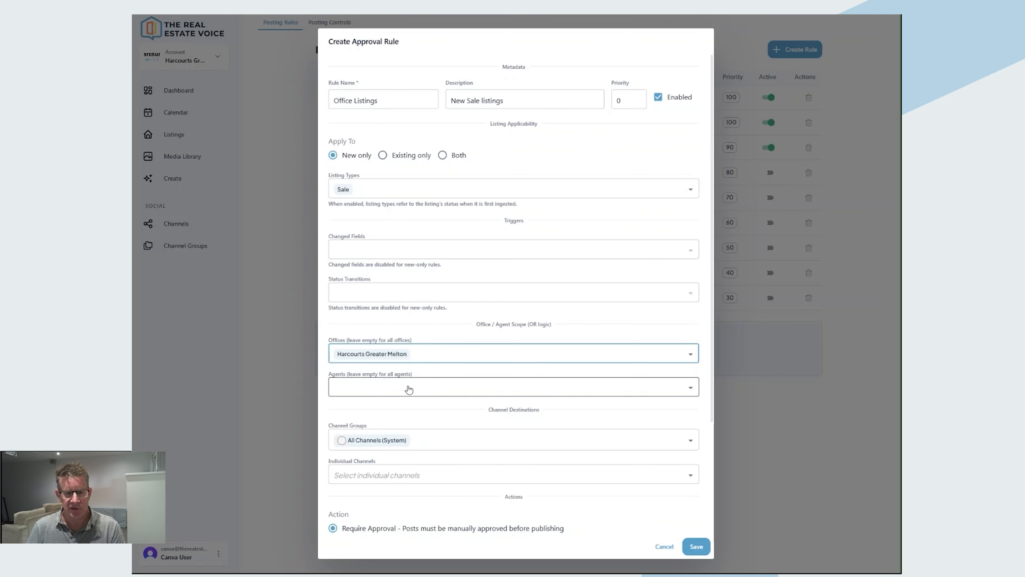
Step: Replace the All Channels group with the first agent's social group in the rule's channel groups
left_click(428, 448)
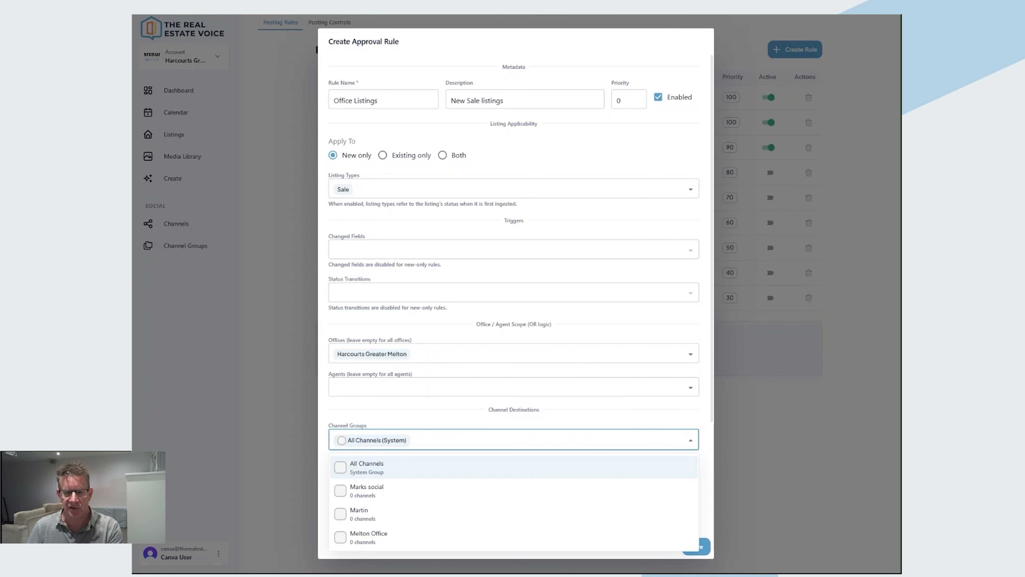
left_click(385, 444)
left_click(387, 443)
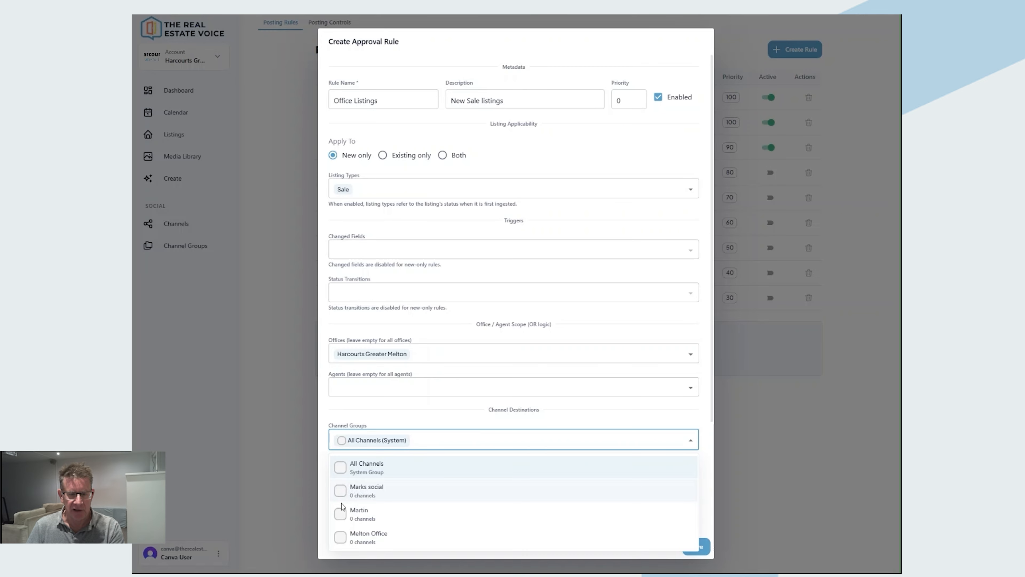
left_click(340, 489)
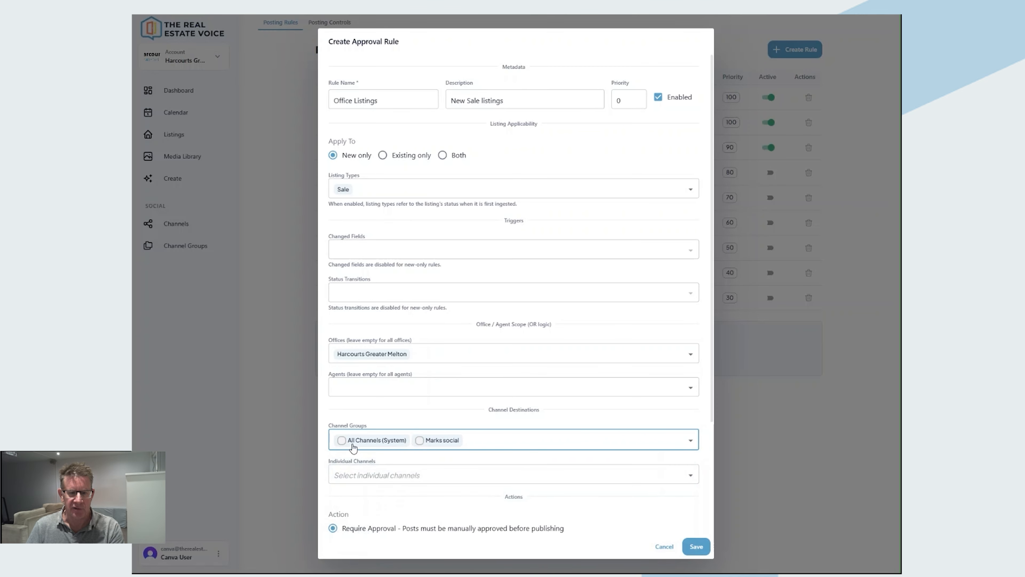
left_click(344, 444)
left_click(343, 464)
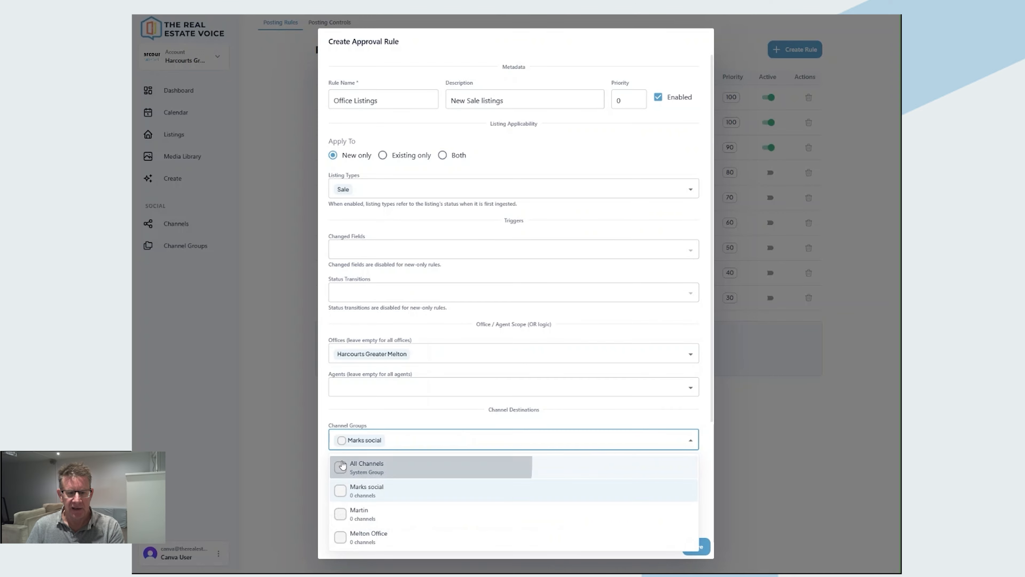
left_click(415, 441)
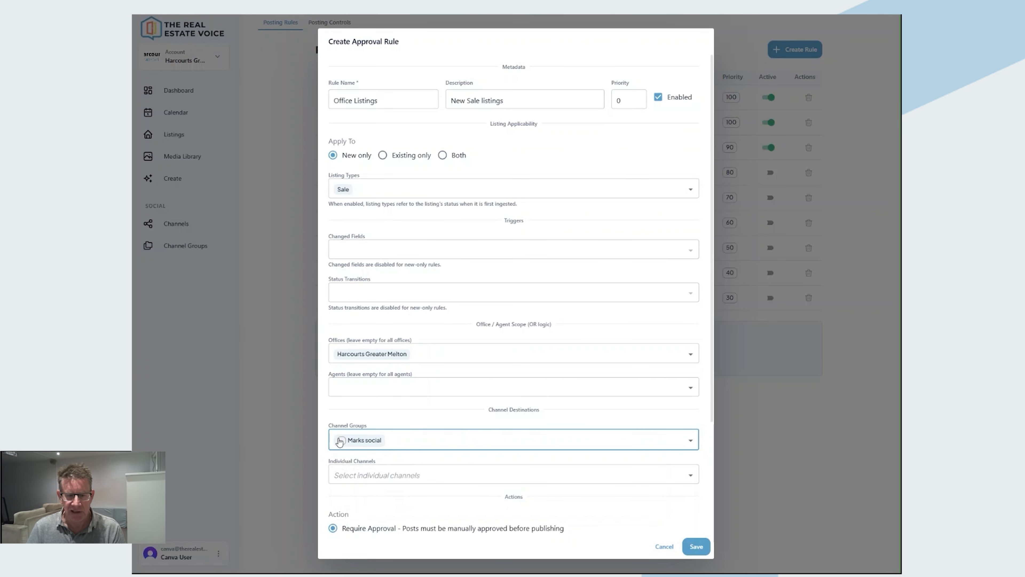
Step: Remove the agent's social group so the rule has no channel groups selected
left_click(363, 443)
left_click(369, 443)
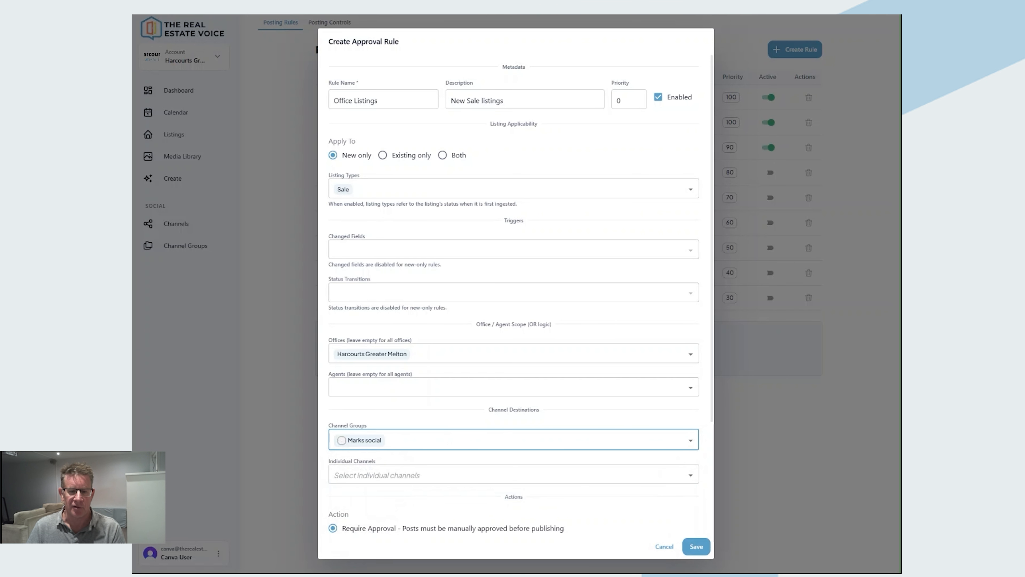
left_click(549, 441)
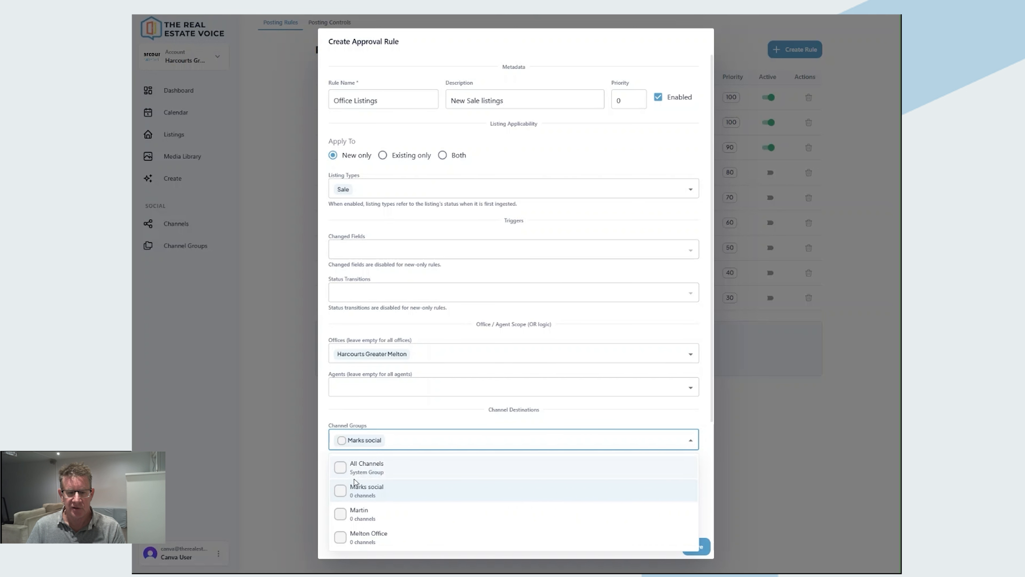
left_click(353, 486)
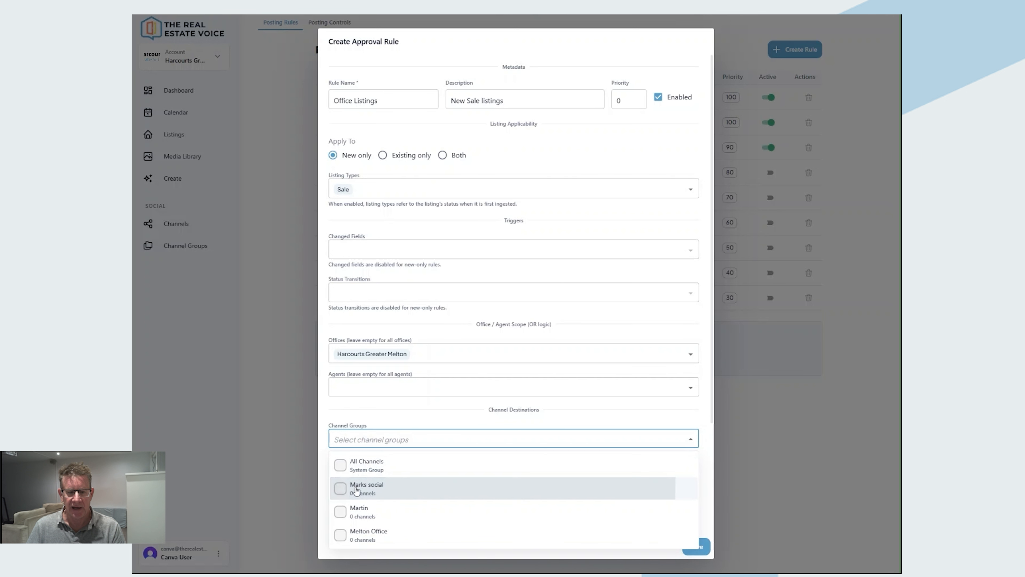
left_click(433, 417)
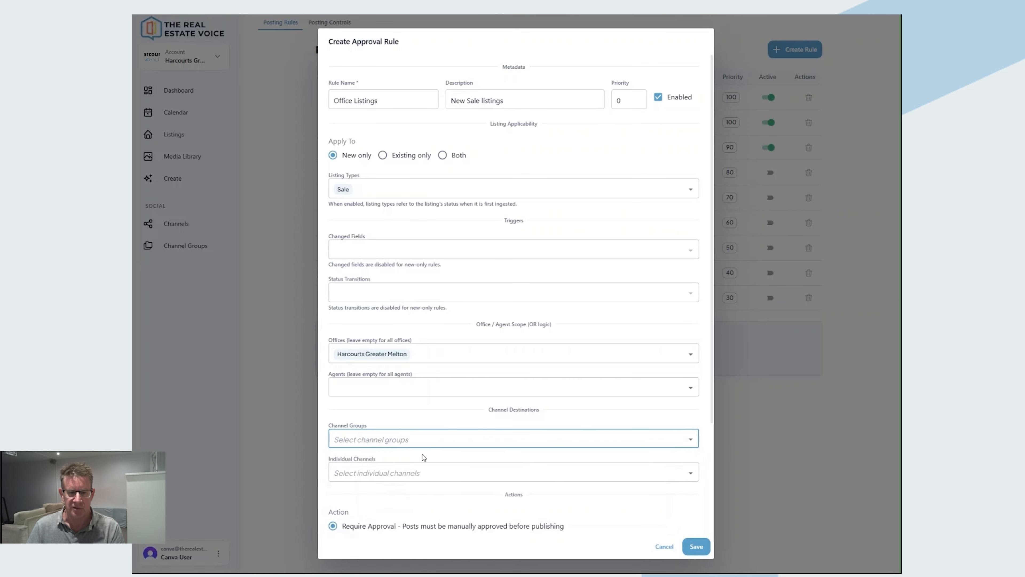
Step: Add the Harcourts Greater Melton Facebook page, Instagram and GMB profile as the rule's individual channels
left_click(410, 476)
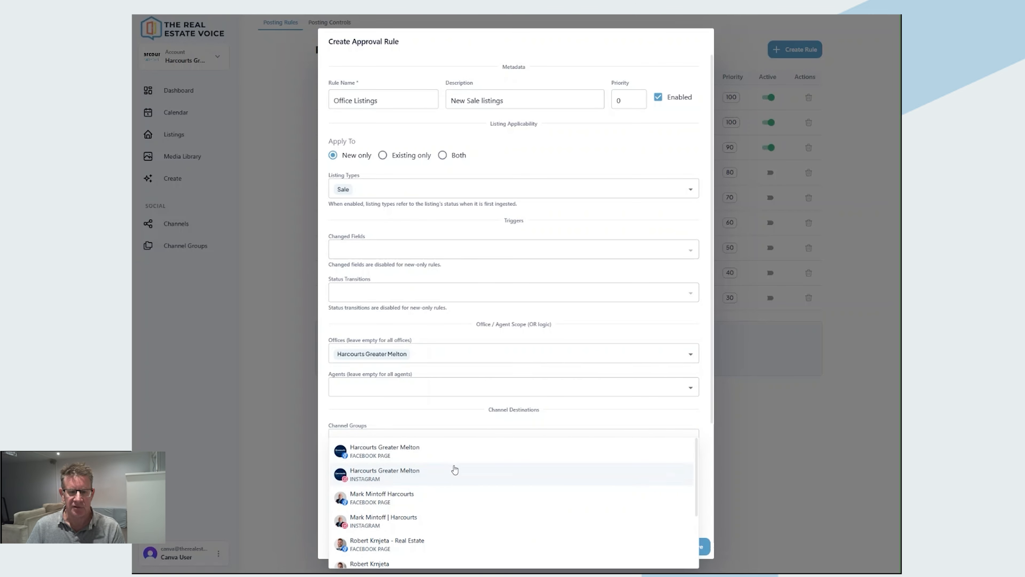
left_click(386, 452)
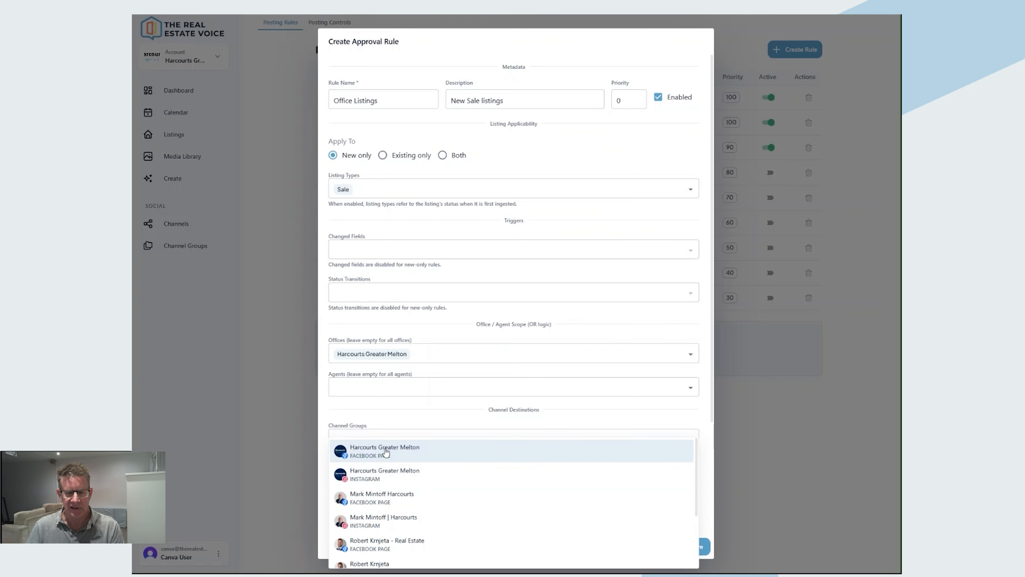
left_click(380, 480)
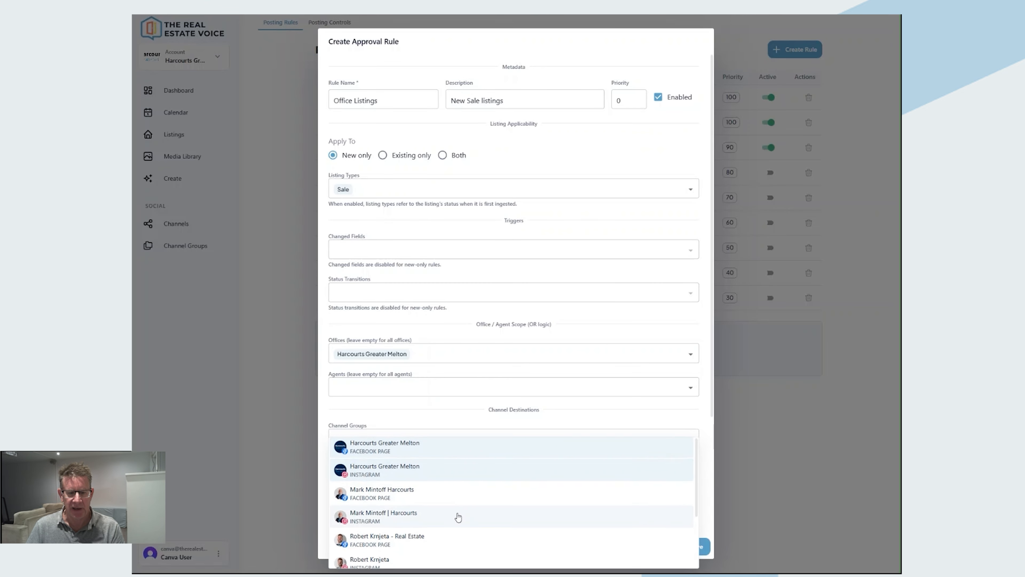
scroll(458, 517, "down", 3)
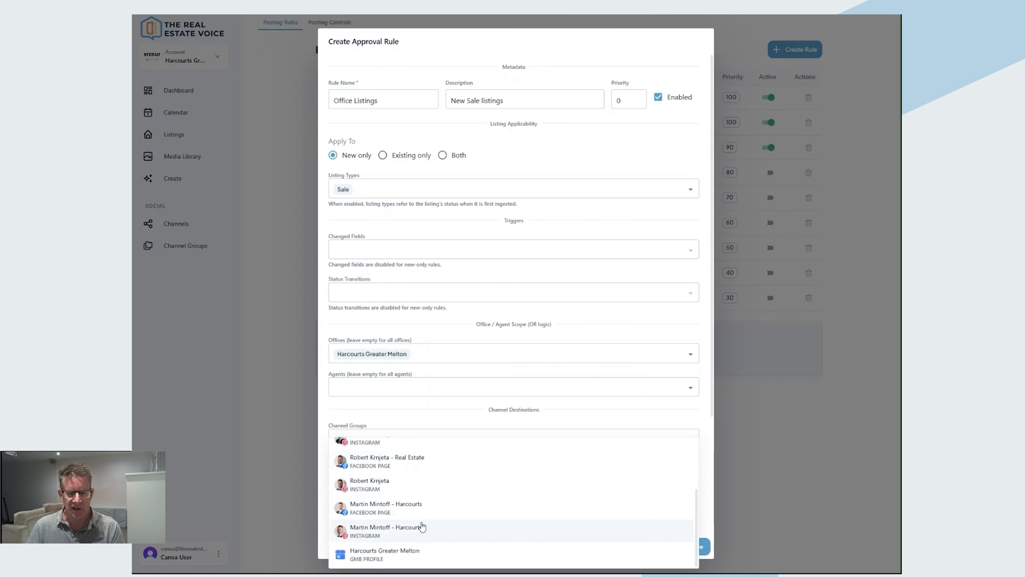
left_click(365, 555)
left_click(403, 408)
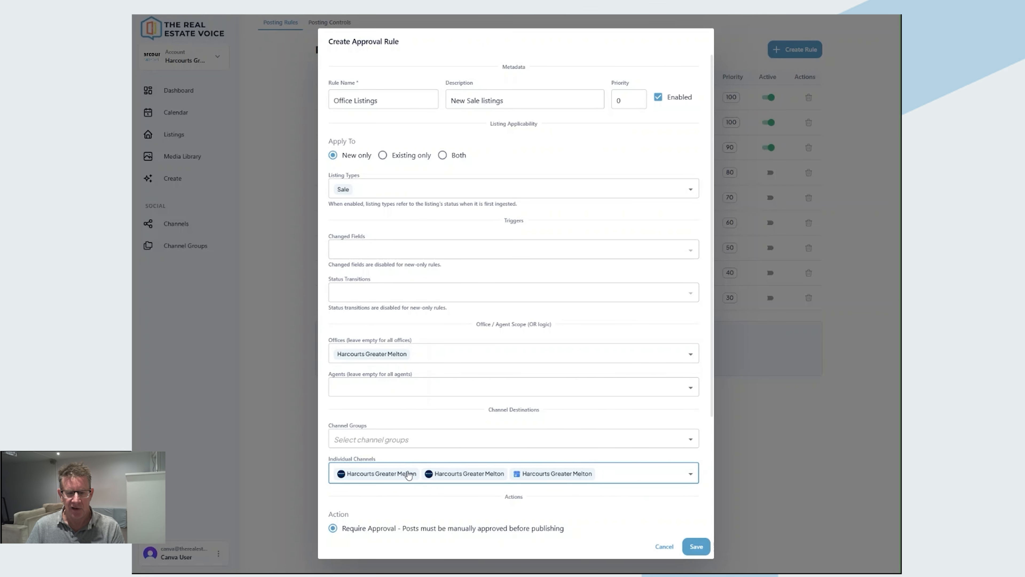
scroll(525, 444, "down", 3)
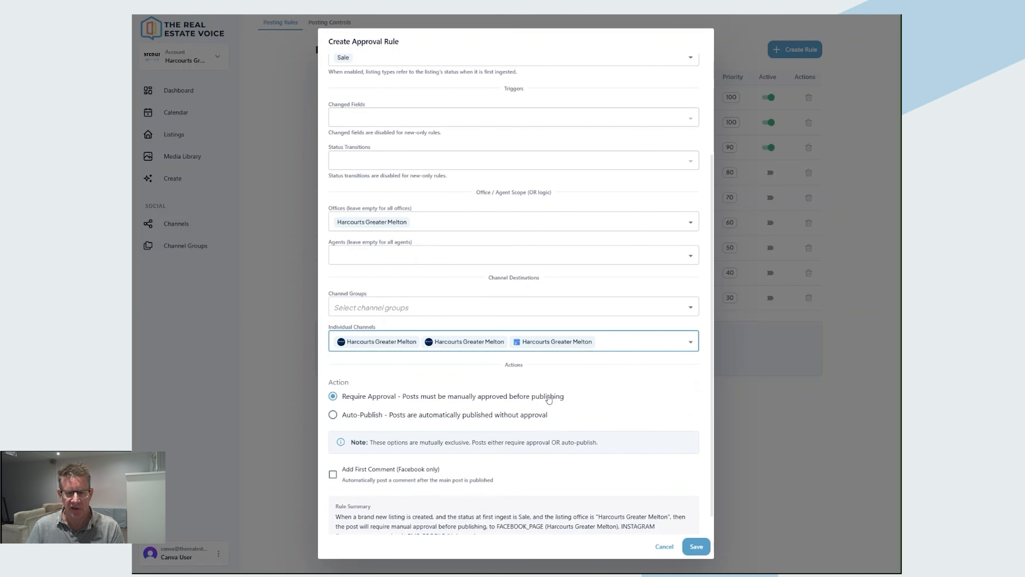
Step: Set the Office Listings rule's action to Auto-Publish, review its settings, and save the rule
scroll(560, 376, "down", 1)
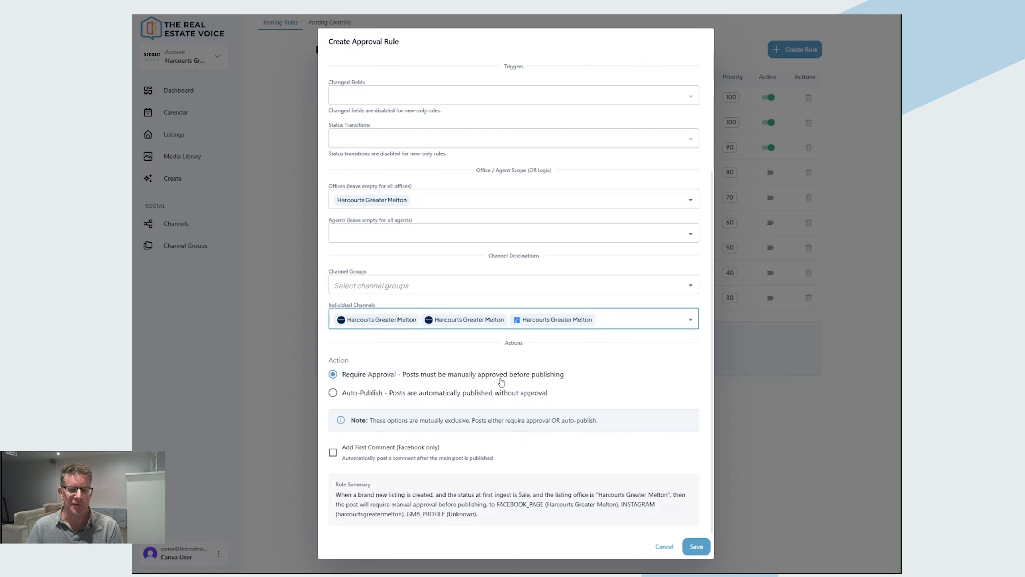
left_click(333, 393)
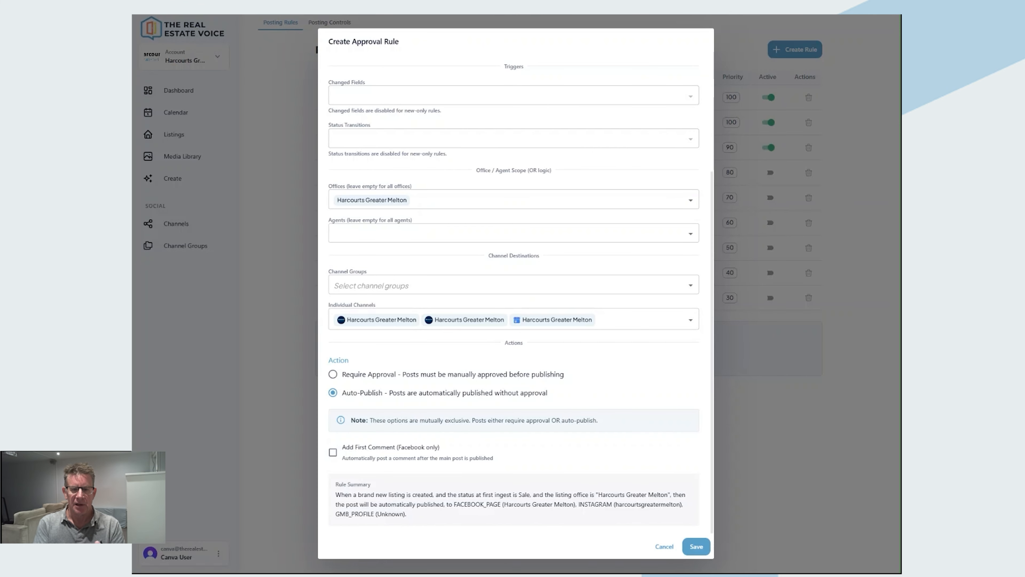
scroll(370, 448, "up", 4)
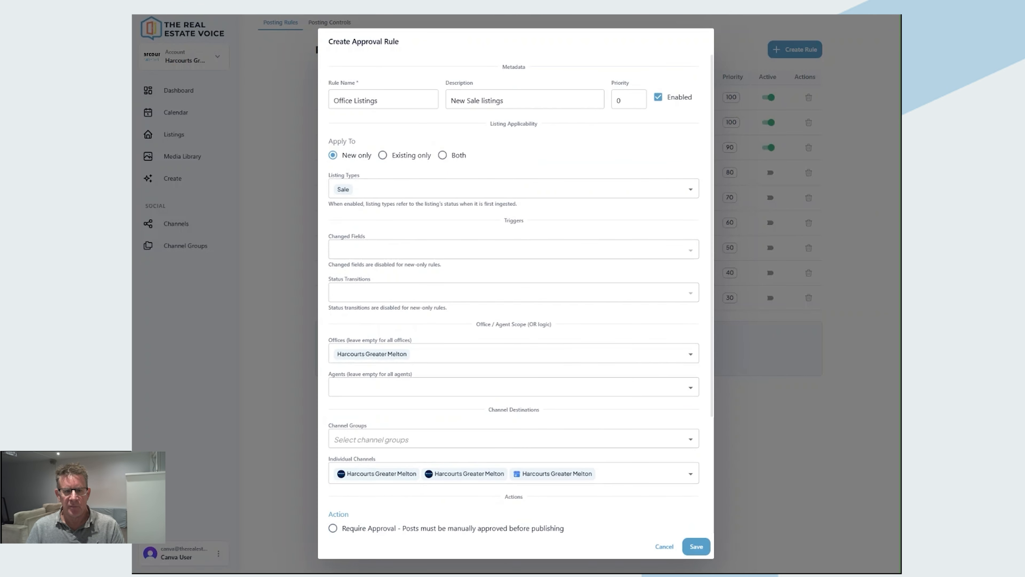
scroll(354, 276, "down", 2)
scroll(354, 276, "down", 2)
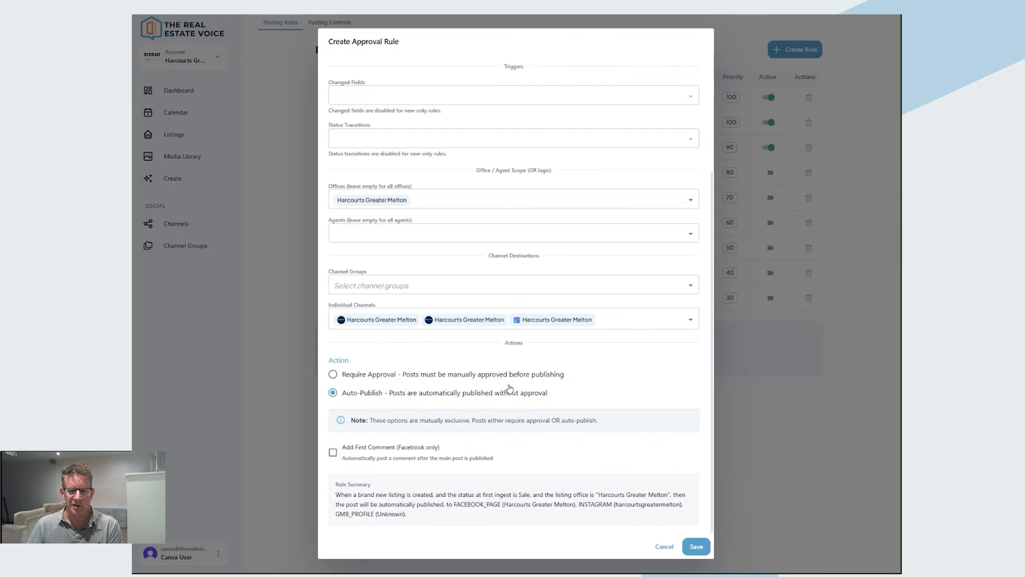
scroll(533, 424, "up", 5)
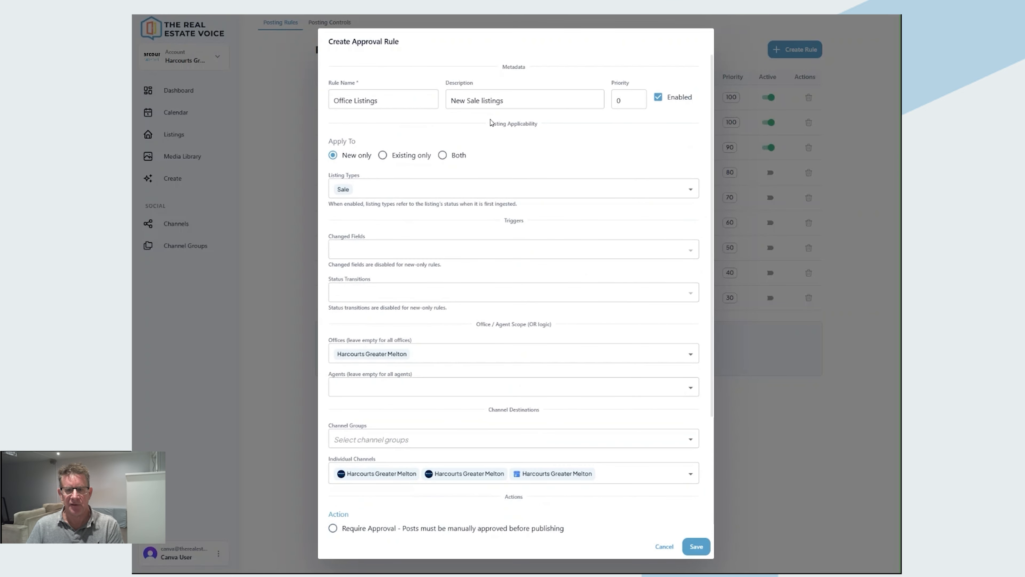
scroll(494, 124, "down", 5)
left_click(696, 546)
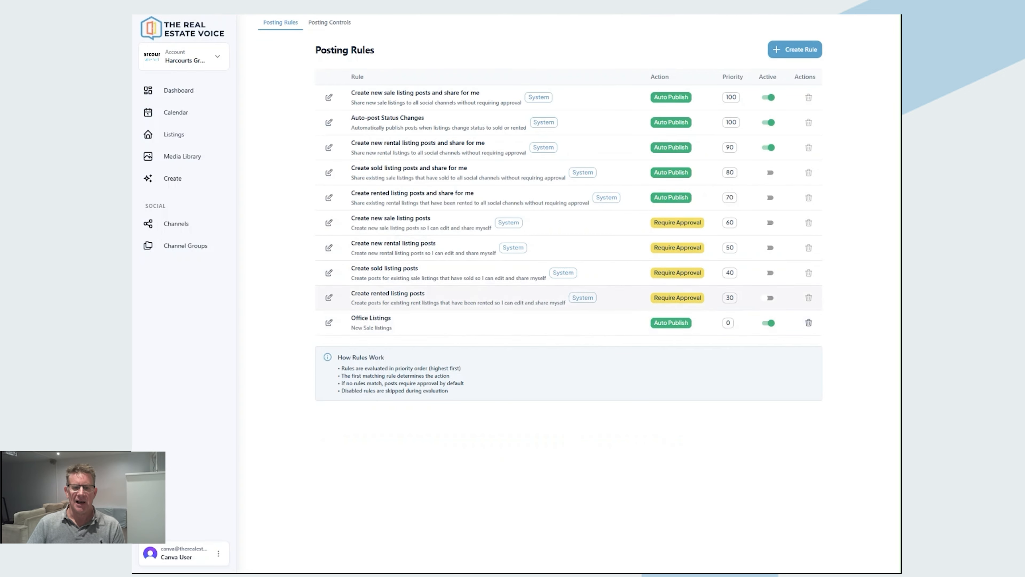
Step: Deactivate the Office Listings rule in the posting rules list and reactivate it
left_click(771, 324)
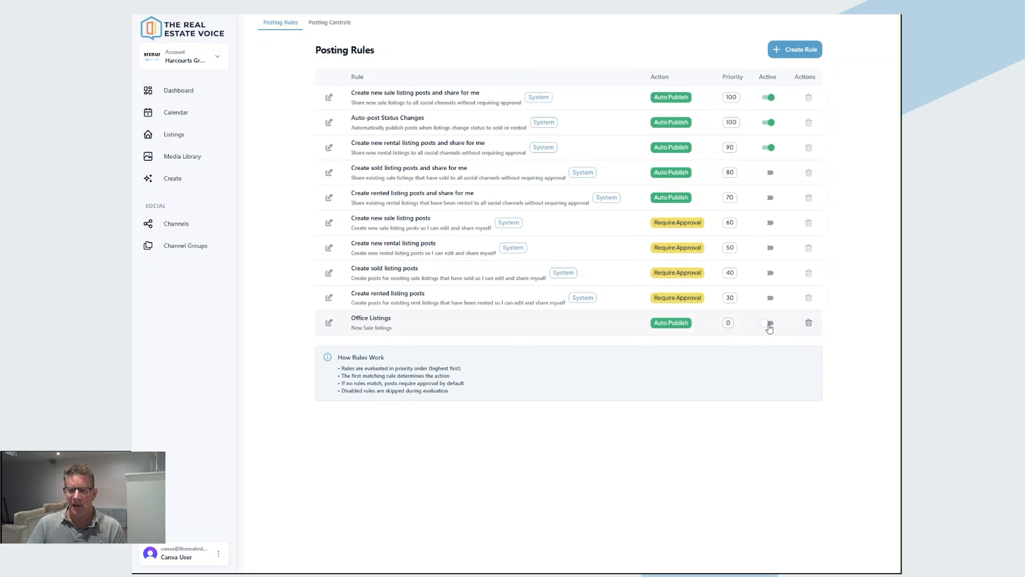
left_click(768, 326)
left_click(768, 325)
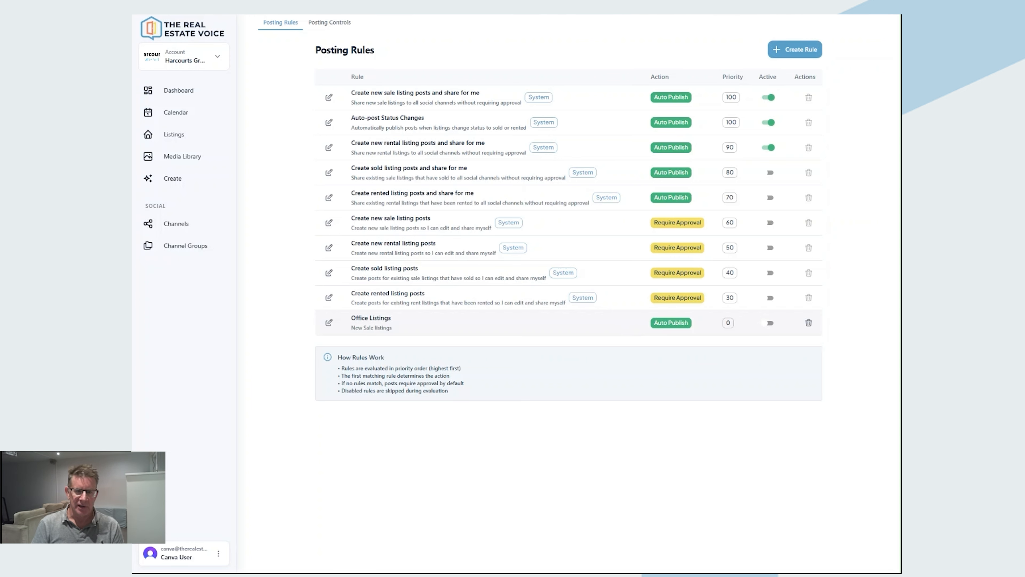
left_click(768, 322)
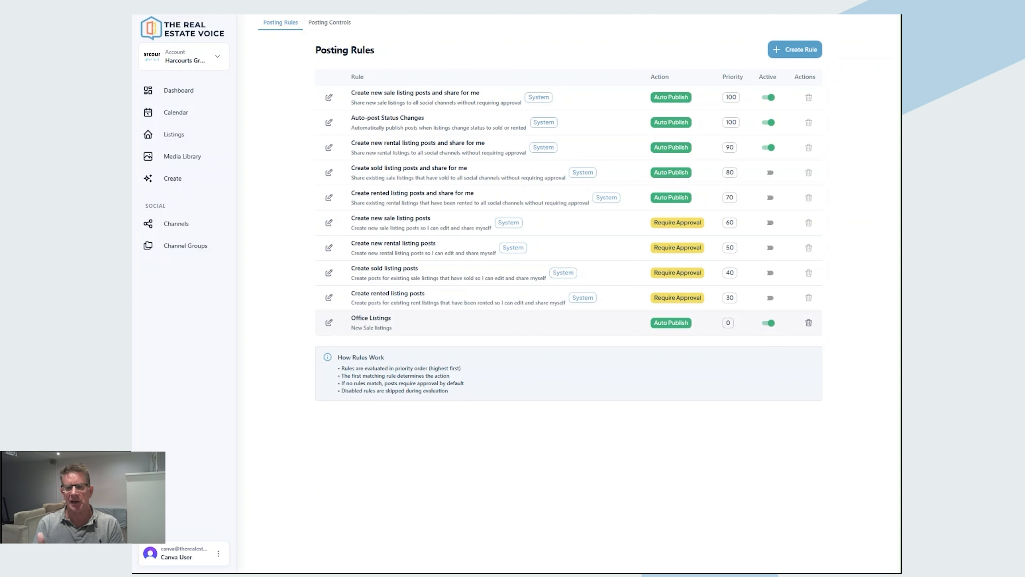
Step: Review the account's global and per-platform posting controls and return to the posting rules list
left_click(323, 25)
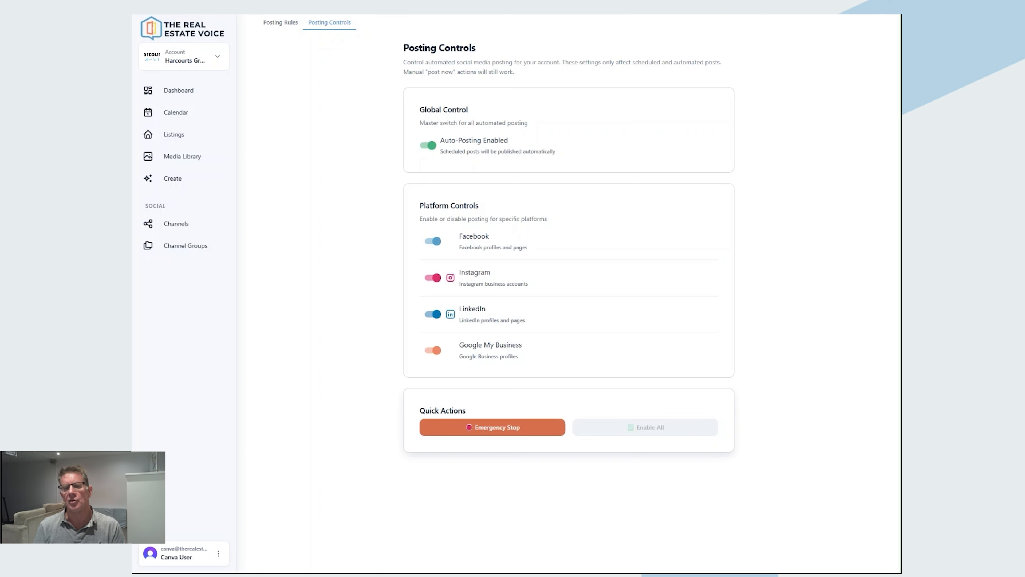
left_click(280, 23)
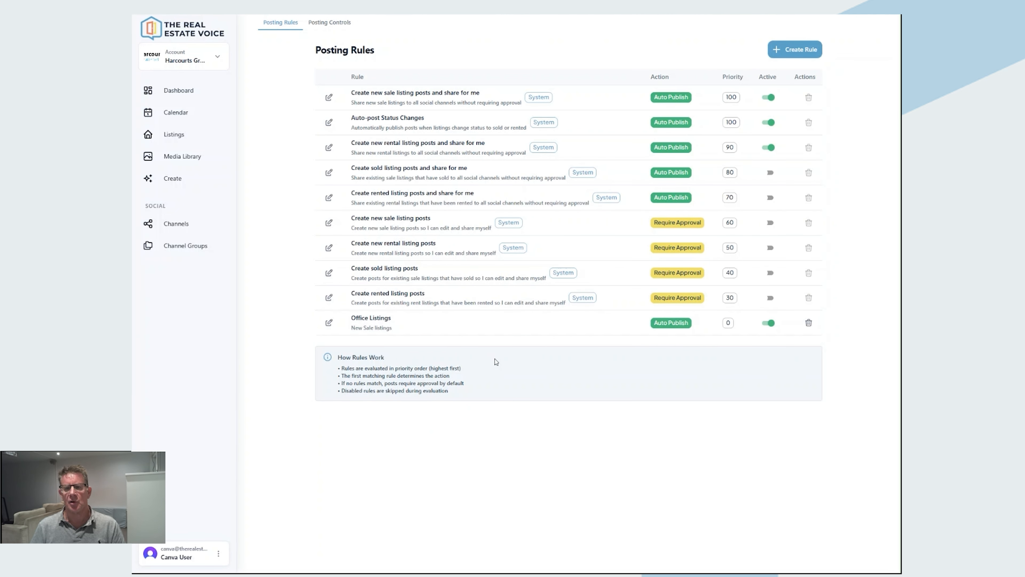